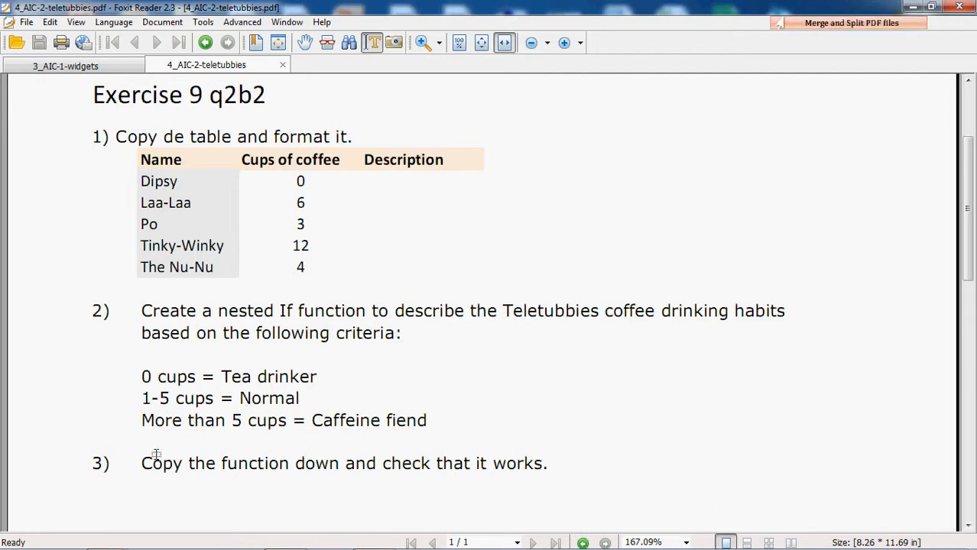
Step: Read the exercise's instruction about creating a nested If function for the Teletubbies' coffee drinking habits
left_click_drag(141, 316, 476, 303)
left_click_drag(394, 314, 402, 341)
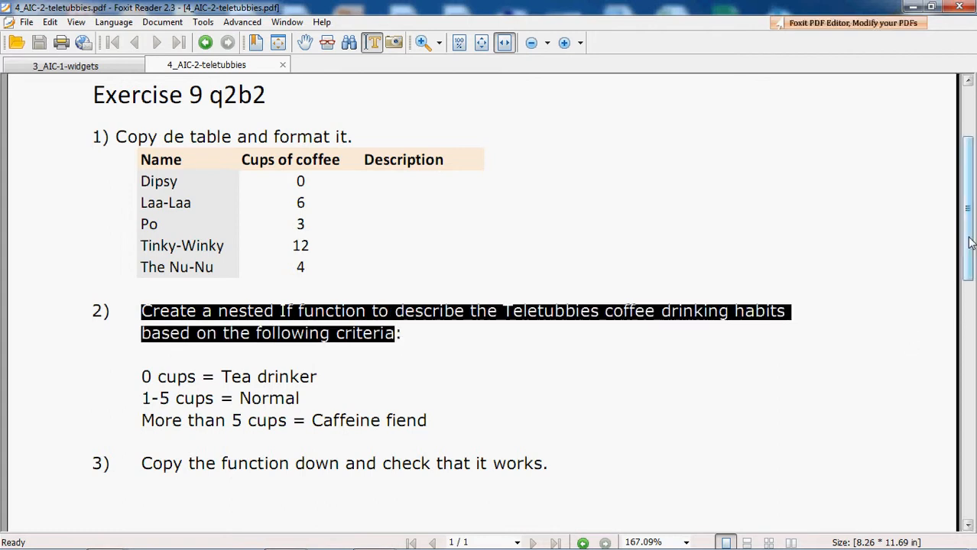
scroll(879, 275, "up", 1)
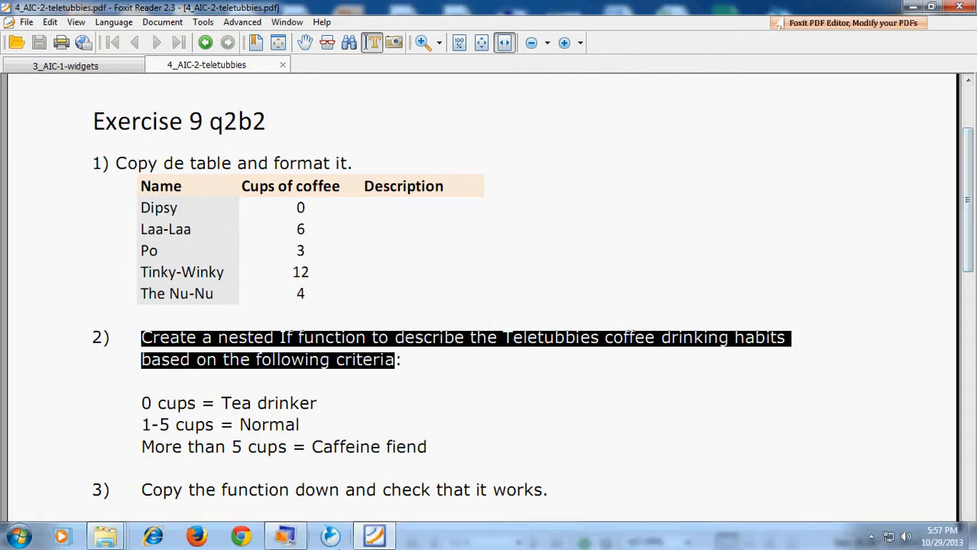
Step: Open Microsoft Excel 2010 and resize its window so it fits beside the exercise text
left_click(17, 541)
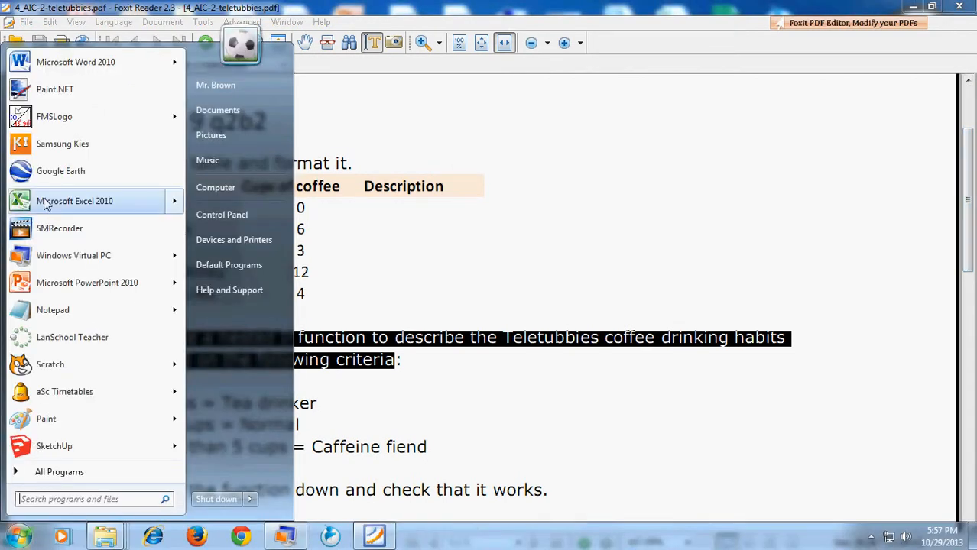
left_click(45, 200)
left_click_drag(90, 396, 492, 413)
left_click_drag(684, 32, 686, 95)
Step: Copy the Name column, including its heading, from the exercise PDF into the Excel sheet starting at A1
left_click_drag(141, 183, 229, 317)
key("ctrl+c")
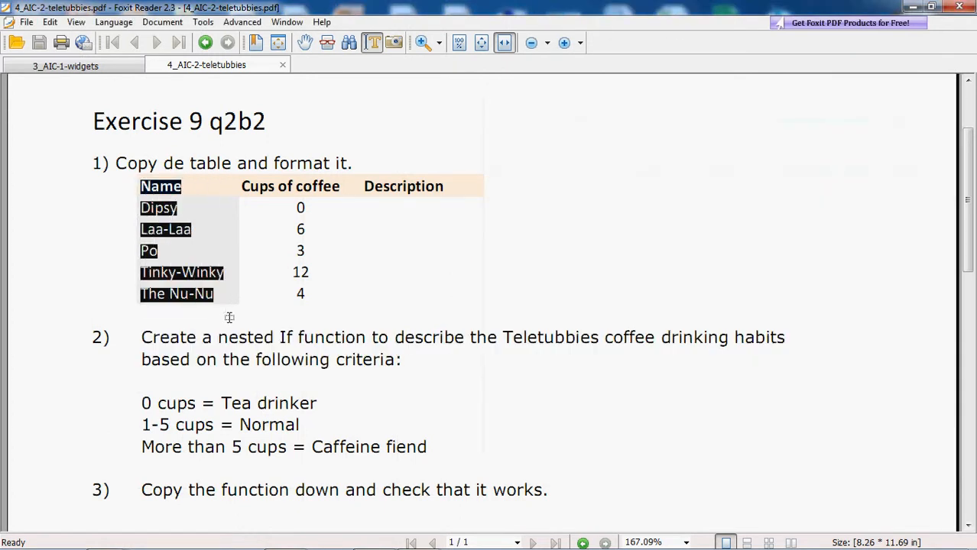
left_click(419, 537)
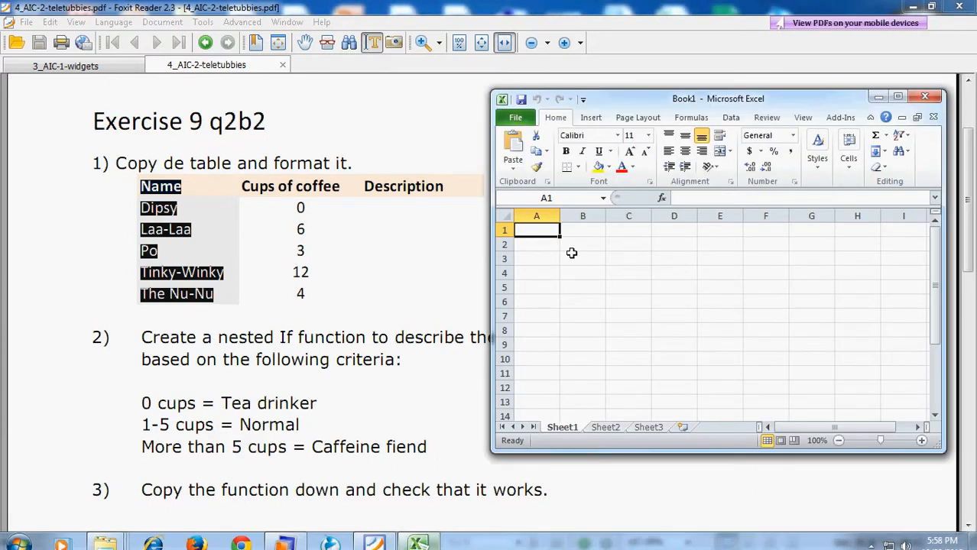
key("ctrl+v")
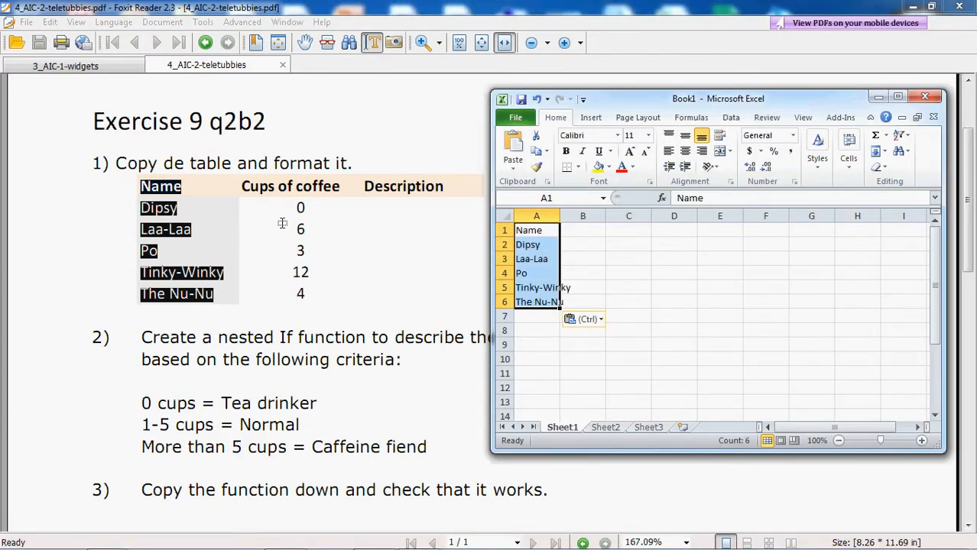
Step: Copy the Cups of coffee column with its heading from the PDF into the Excel sheet starting at B1
left_click_drag(238, 176, 350, 313)
key("ctrl+c")
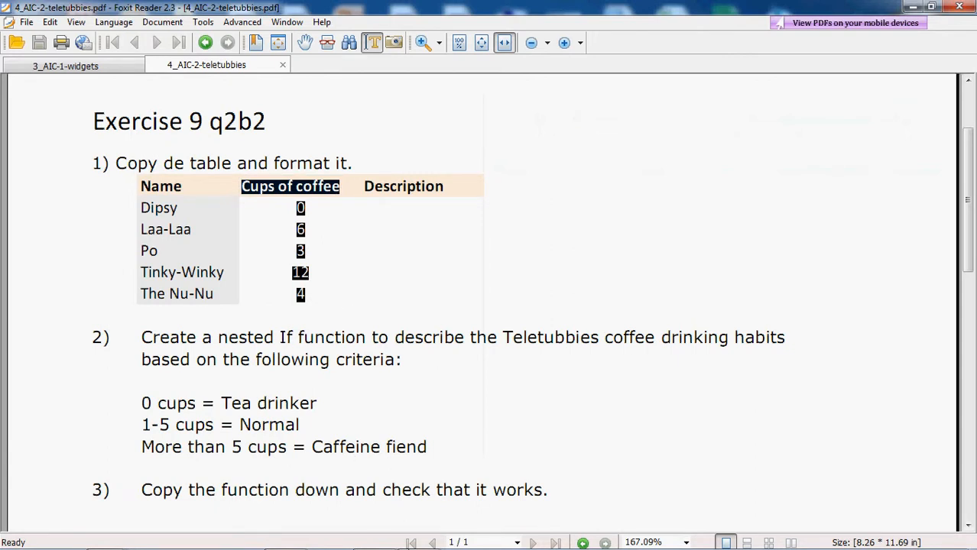
left_click(418, 537)
left_click(584, 233)
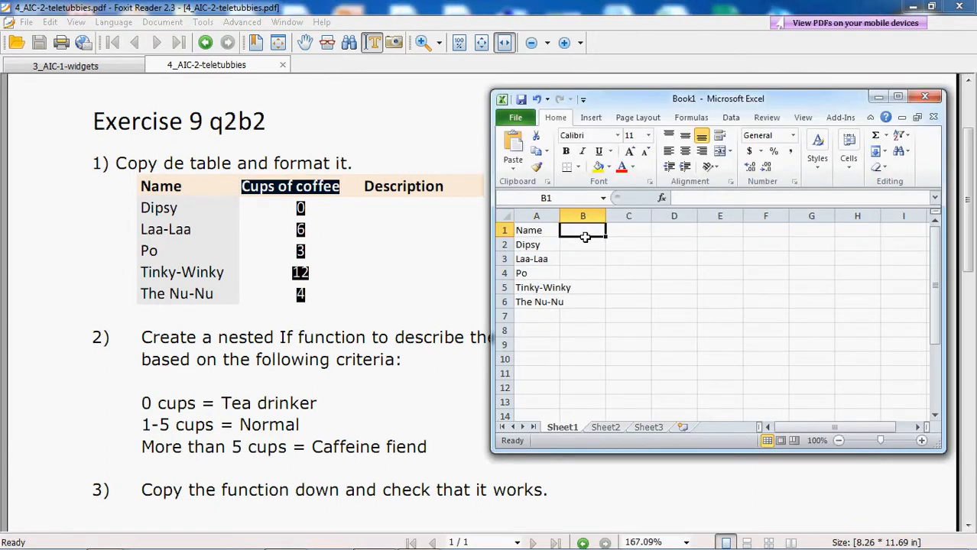
key("ctrl+v")
Step: Enter the heading "Description" in C1 and fit column B's width to its contents
left_click(646, 236)
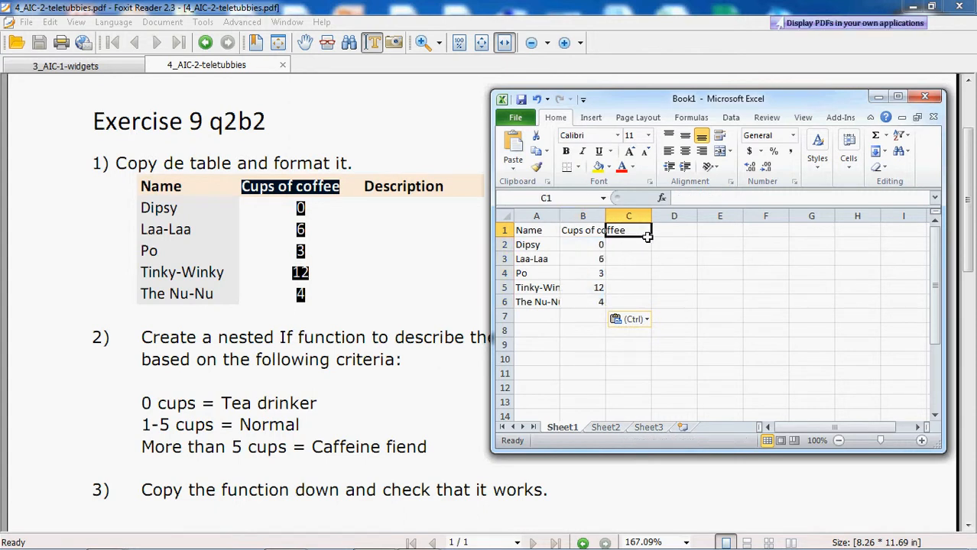
type("Des")
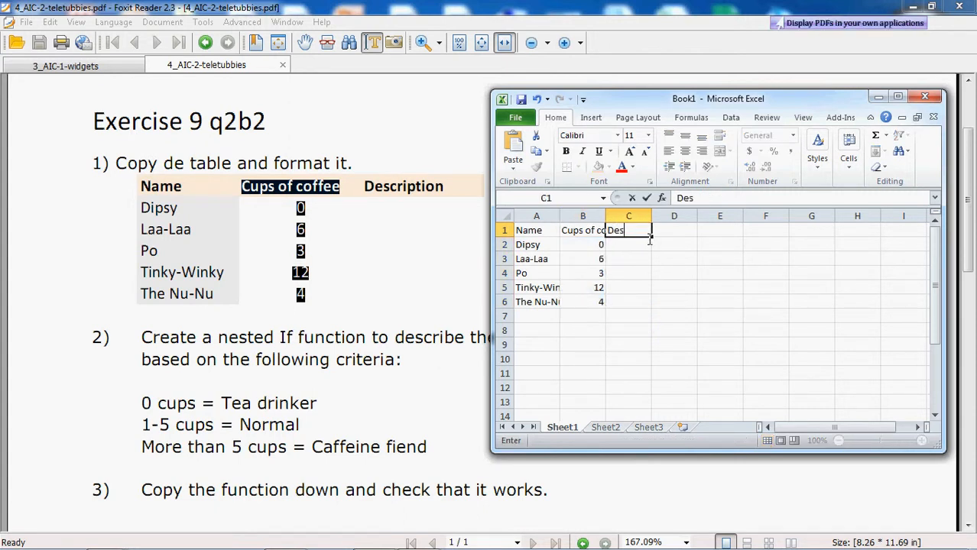
type("cription")
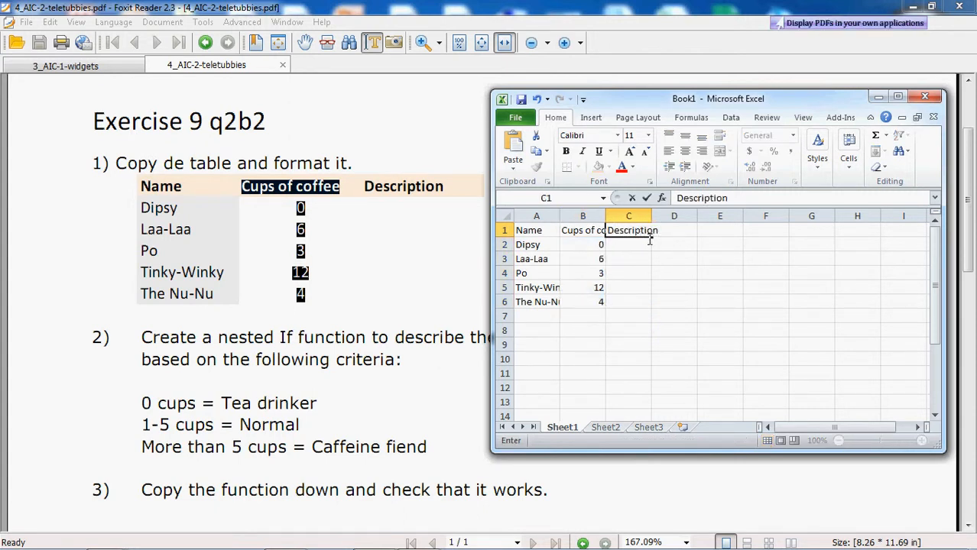
double_click(605, 217)
left_click(696, 304)
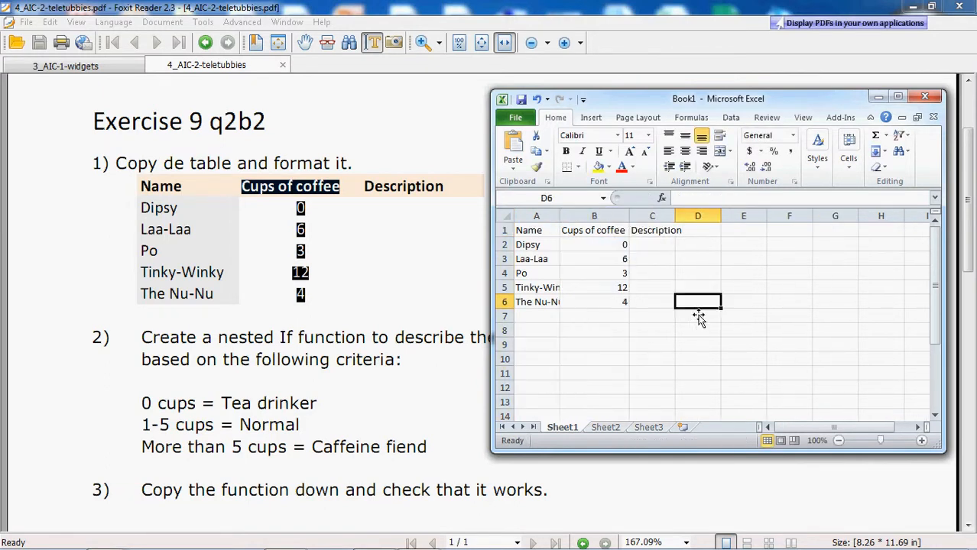
Step: Format the header cells A1:C1 with a light orange fill and bold text
left_click_drag(548, 237, 659, 236)
right_click(659, 236)
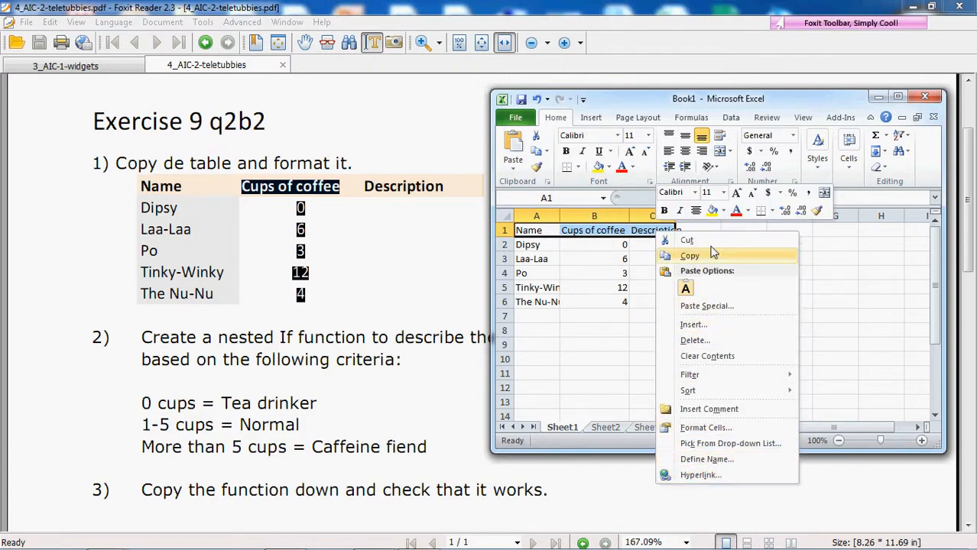
left_click(725, 208)
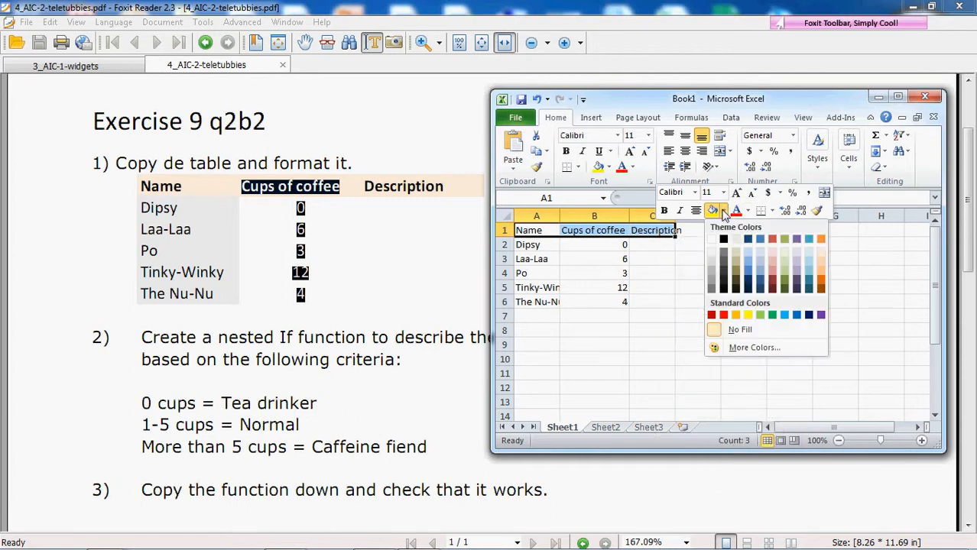
left_click(822, 256)
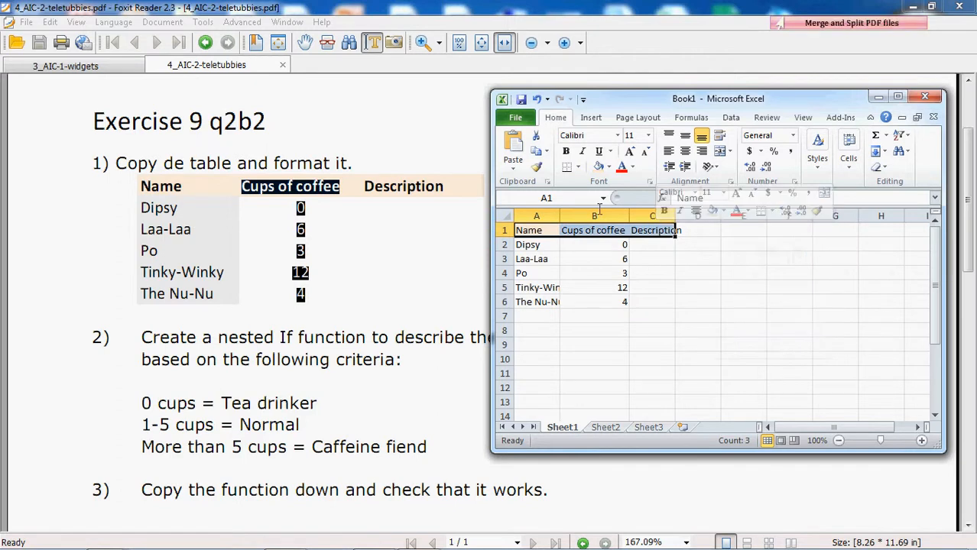
left_click(566, 151)
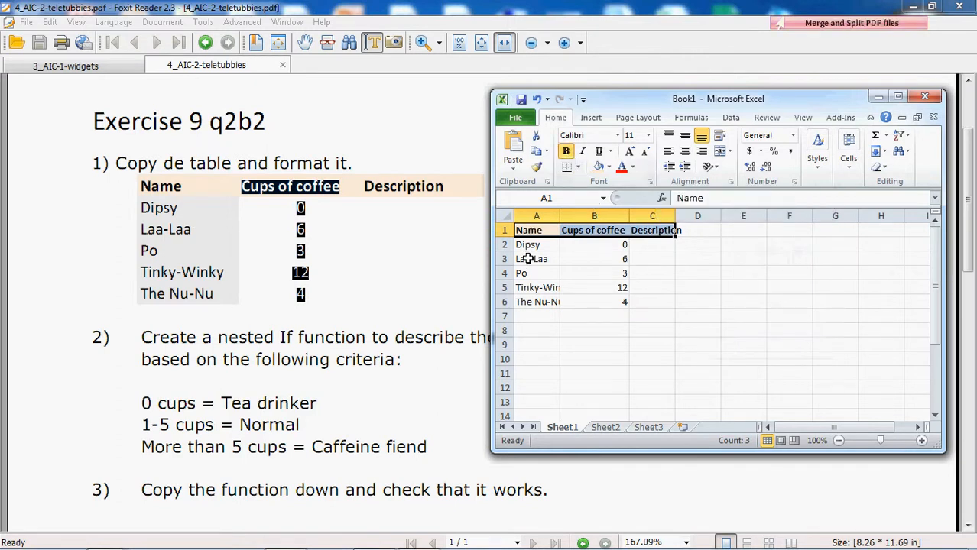
Step: Fill the name cells A2:A6 with light grey
left_click_drag(530, 246, 540, 304)
left_click(609, 167)
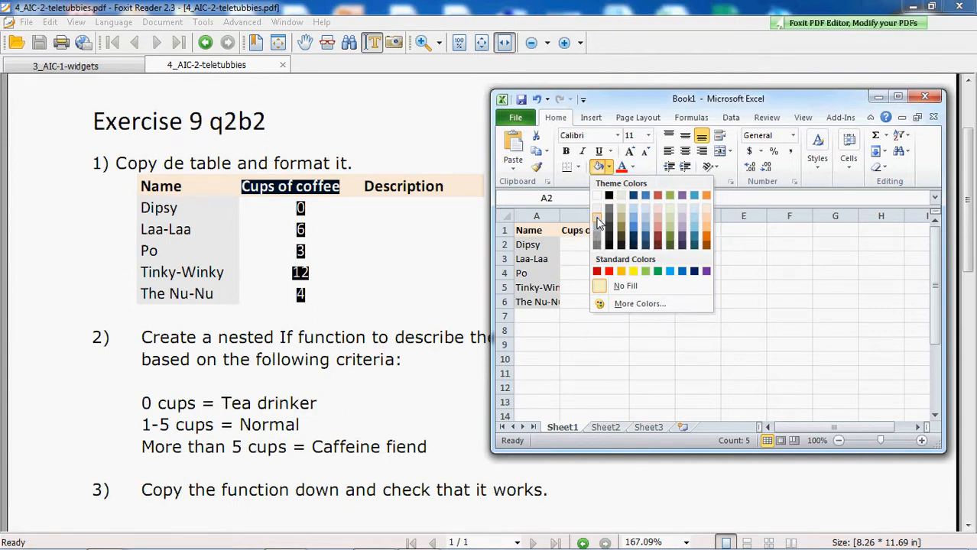
left_click(598, 220)
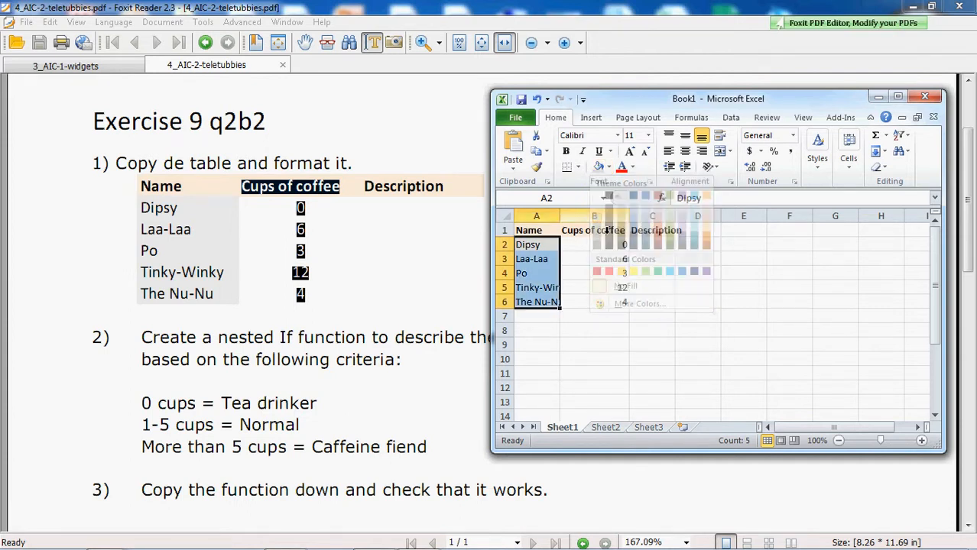
left_click(592, 360)
Step: Centre the coffee cup numbers in B2:B6 horizontally
left_click_drag(623, 246, 619, 308)
left_click(685, 150)
left_click(660, 302)
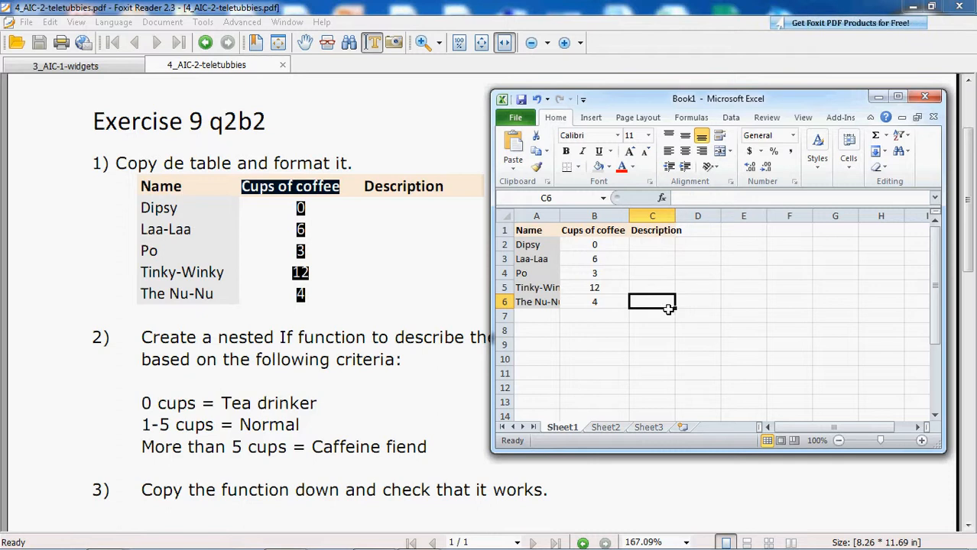
Step: Insert an IF function in C2 with the logical test B2=0 and "Tea Drinker" as the value if true
left_click(657, 247)
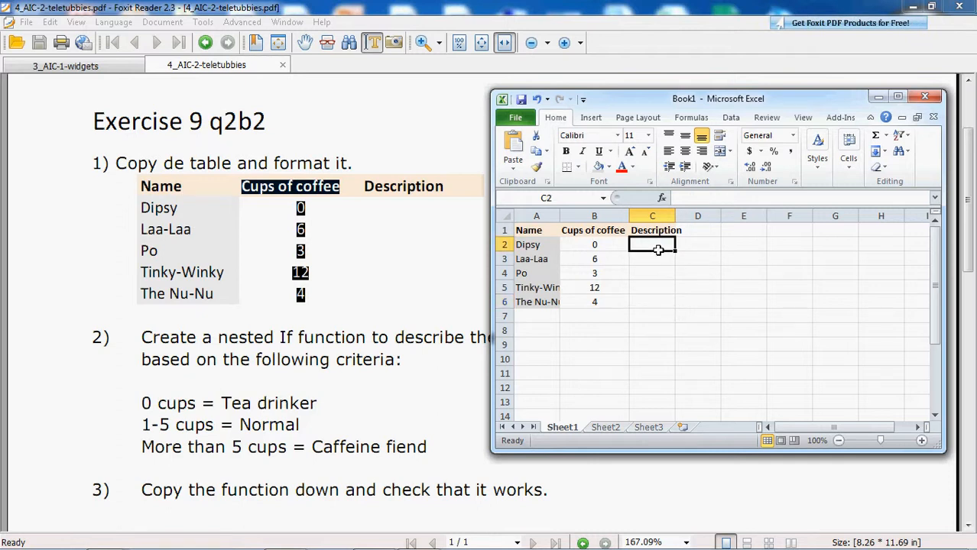
left_click(662, 198)
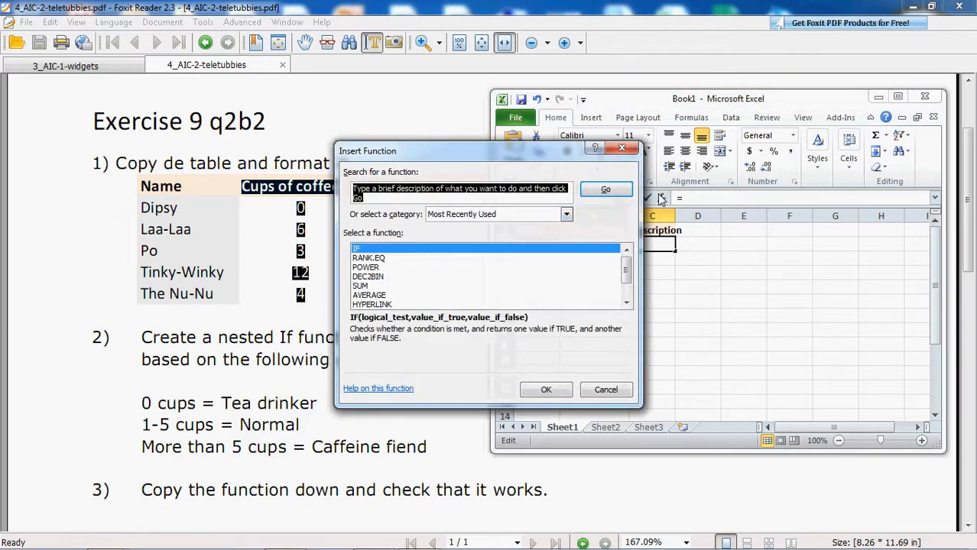
double_click(357, 251)
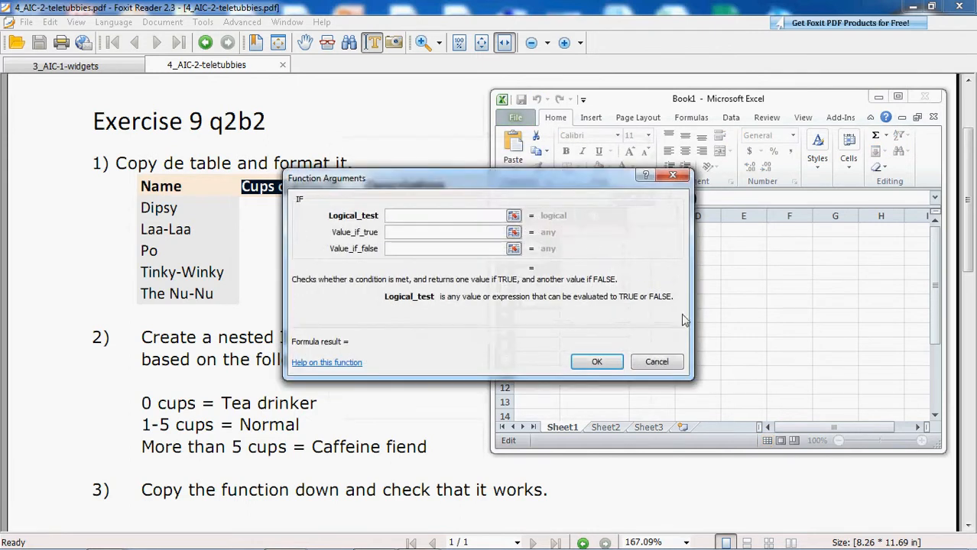
left_click_drag(582, 209, 732, 343)
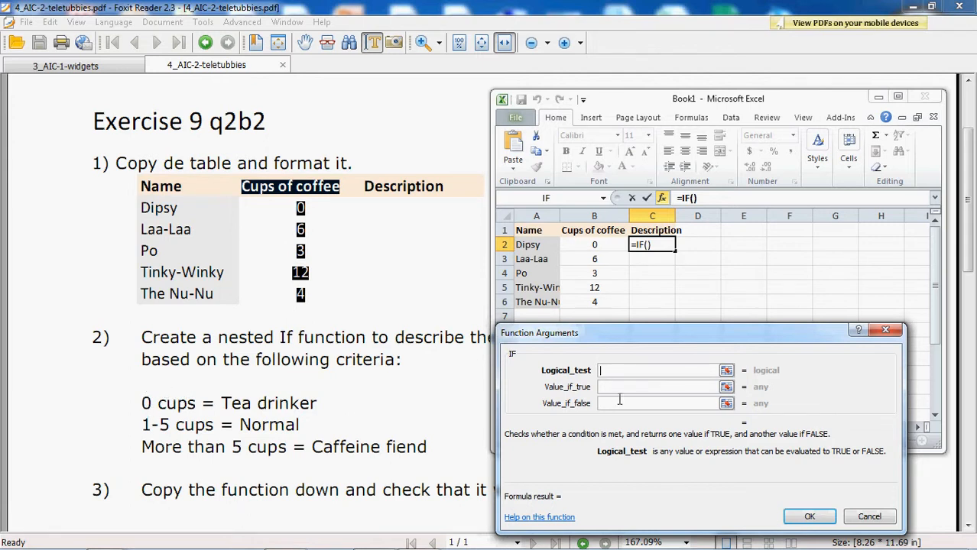
left_click(606, 251)
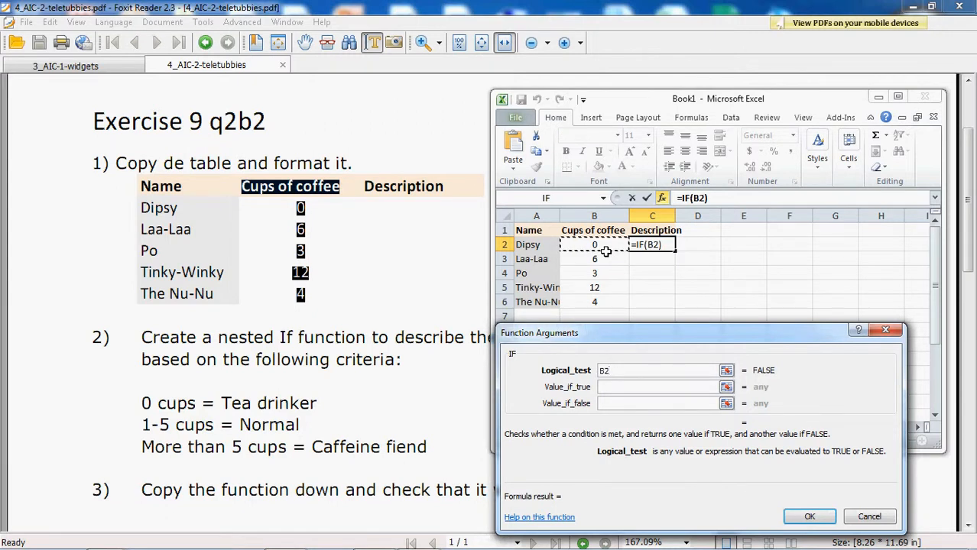
type("=")
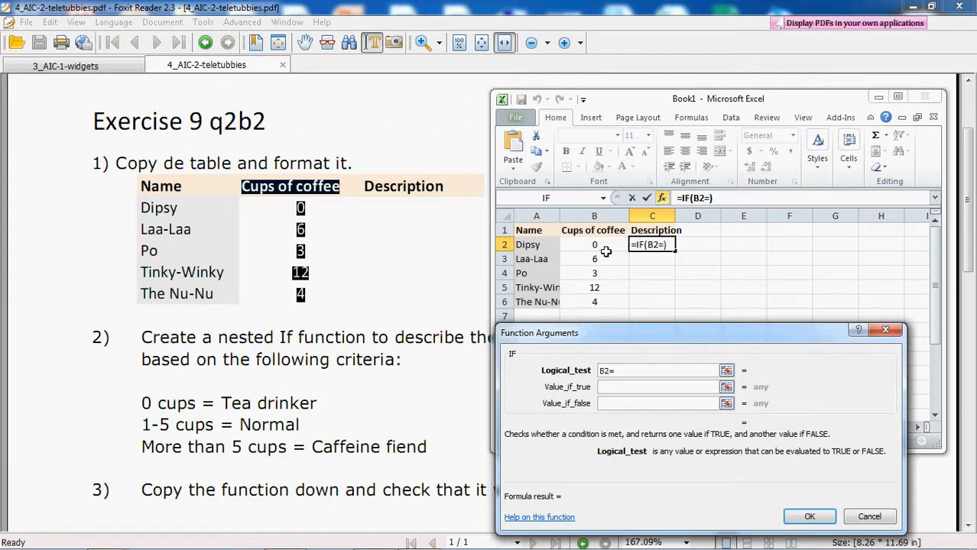
type("0")
left_click(622, 390)
type("Tea Drinker")
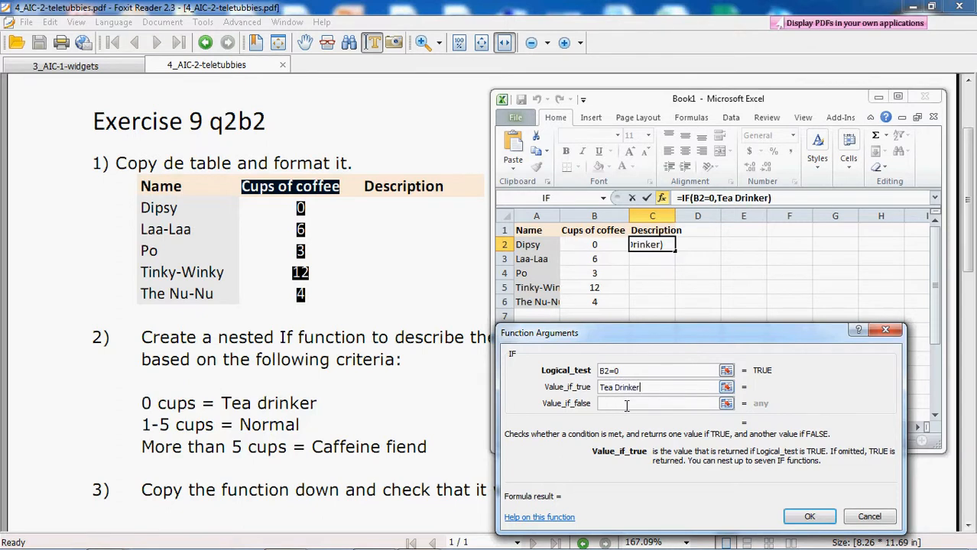
Step: Nest a second IF function as the value if false, with the logical test B2>5
left_click(626, 407)
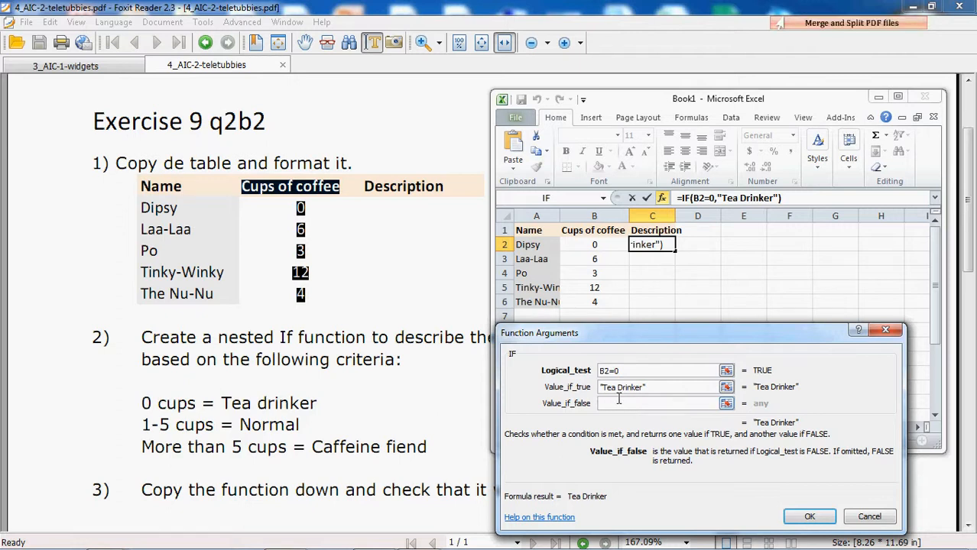
left_click(556, 200)
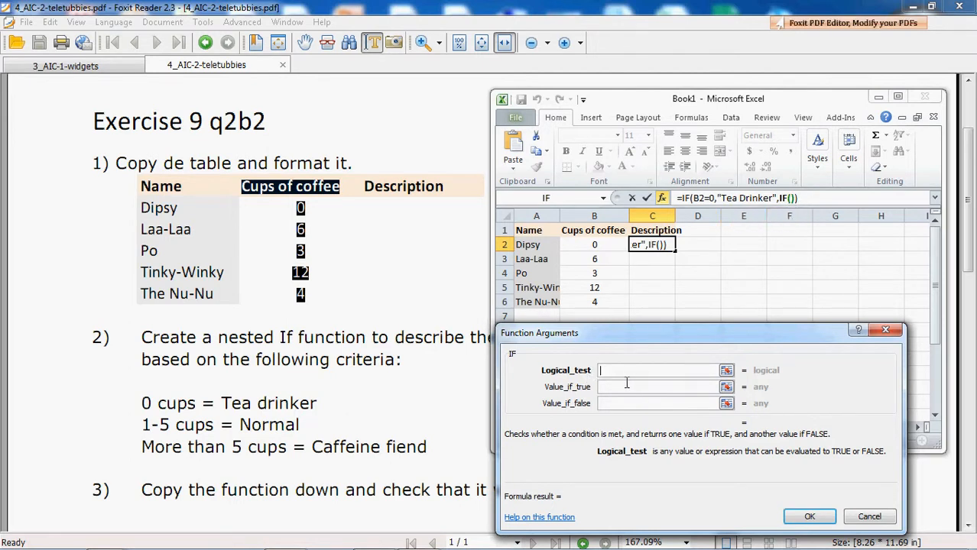
left_click_drag(612, 339, 671, 349)
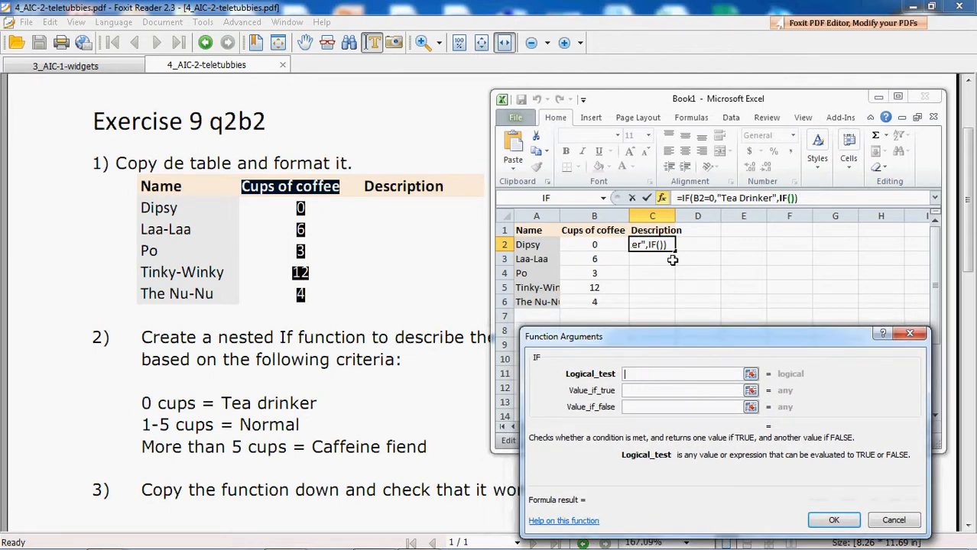
left_click(605, 250)
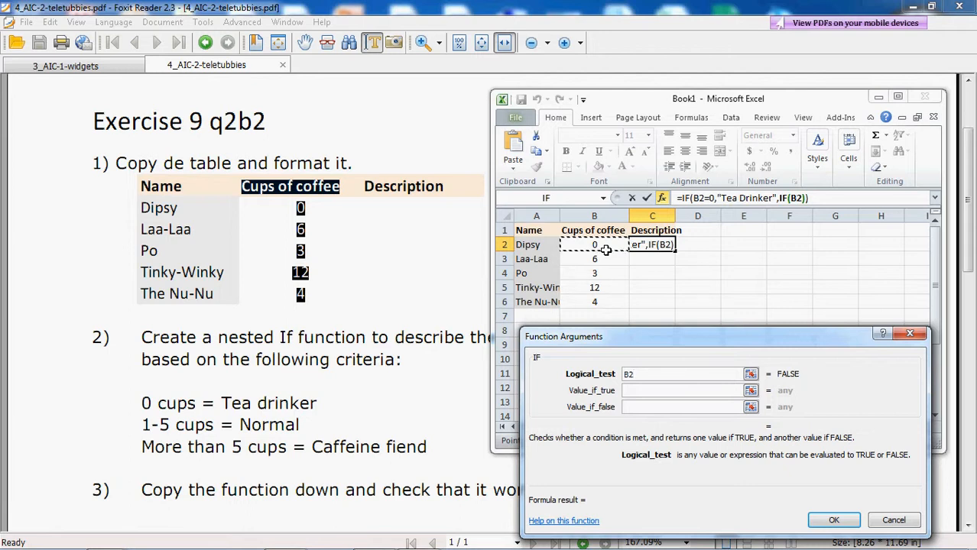
type(">")
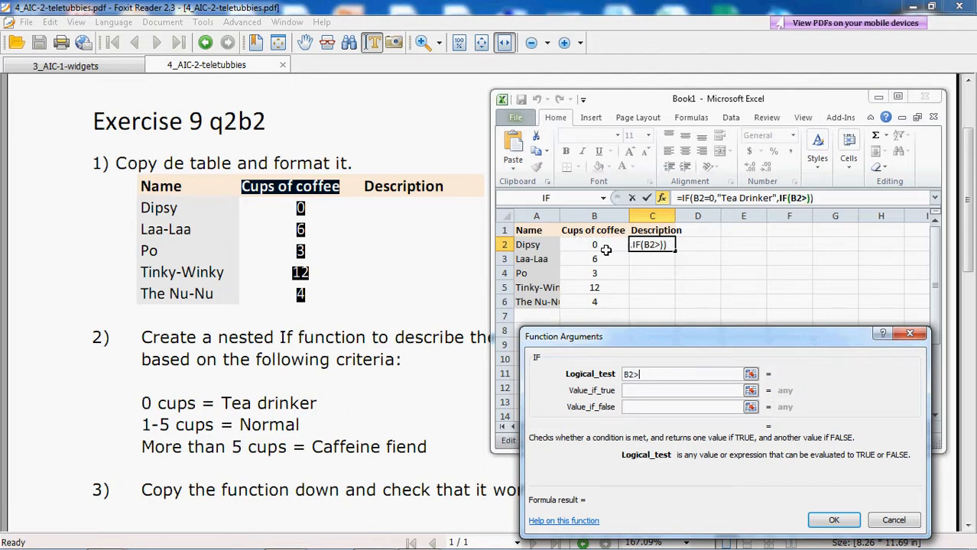
type("5")
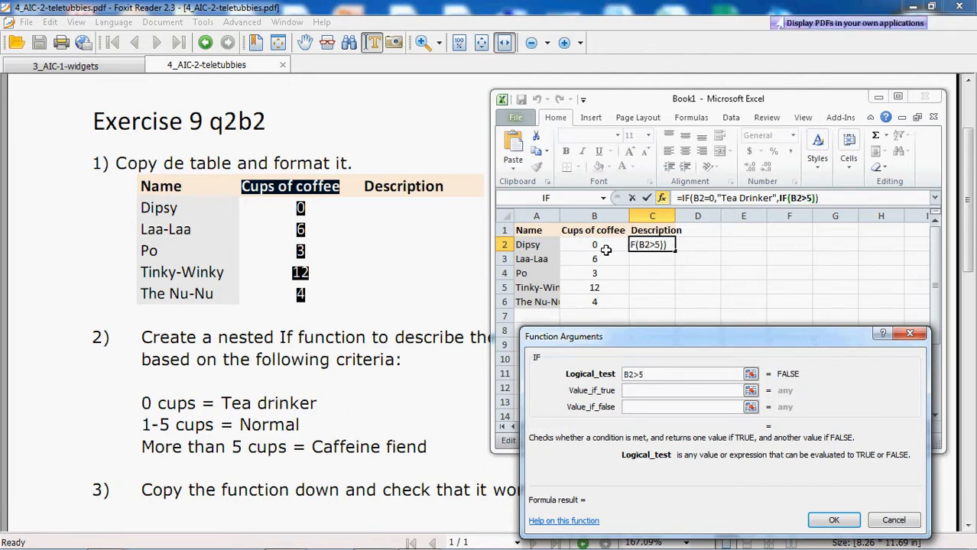
Step: Set the nested IF's value if true to "Caffeine Fiend"
left_click(657, 393)
type("Ca")
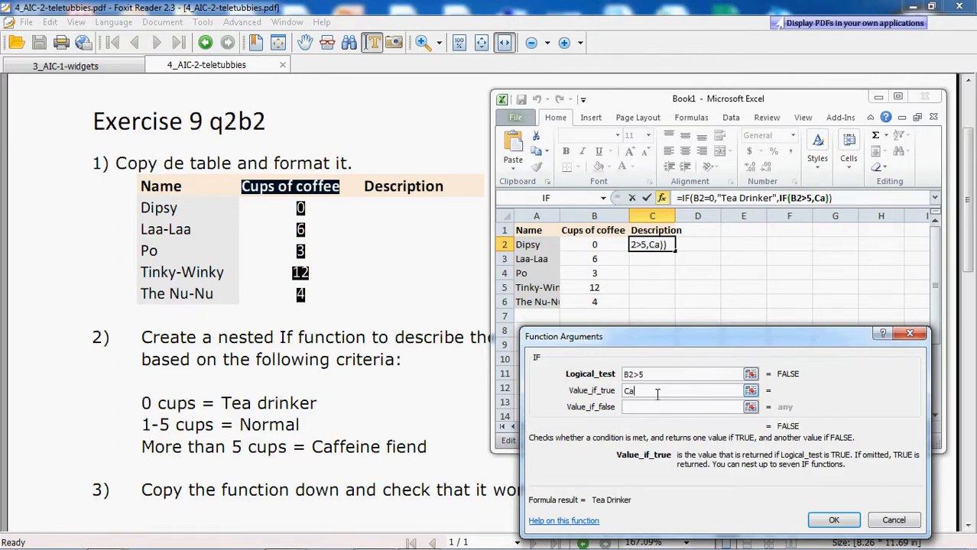
type("ffeine Fiend")
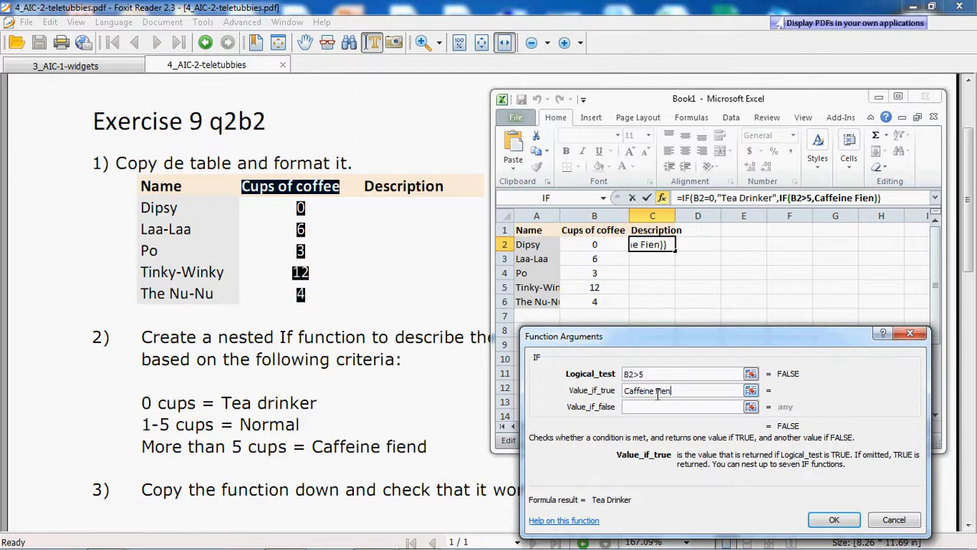
left_click(660, 412)
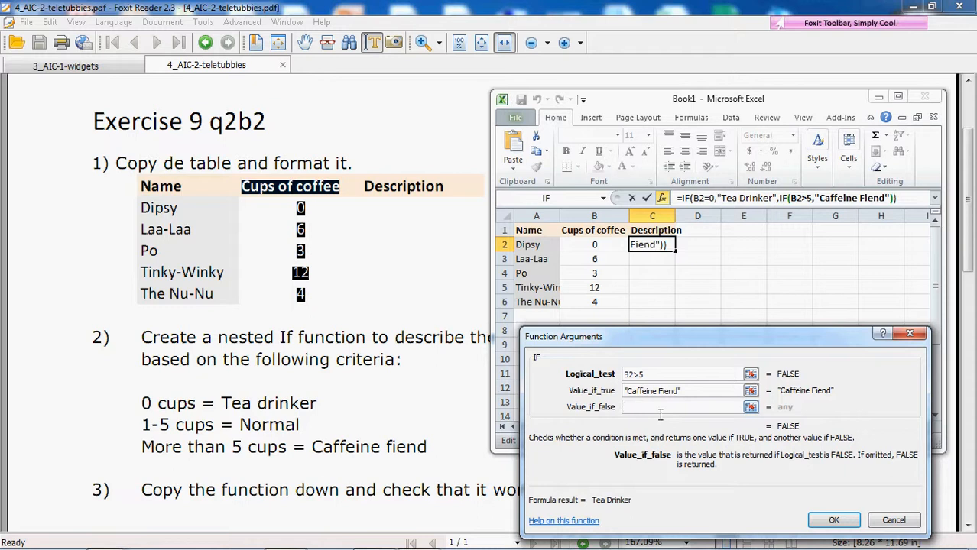
Step: Set the nested IF's value if false to "Normal" and complete the function in C2
type("Normal")
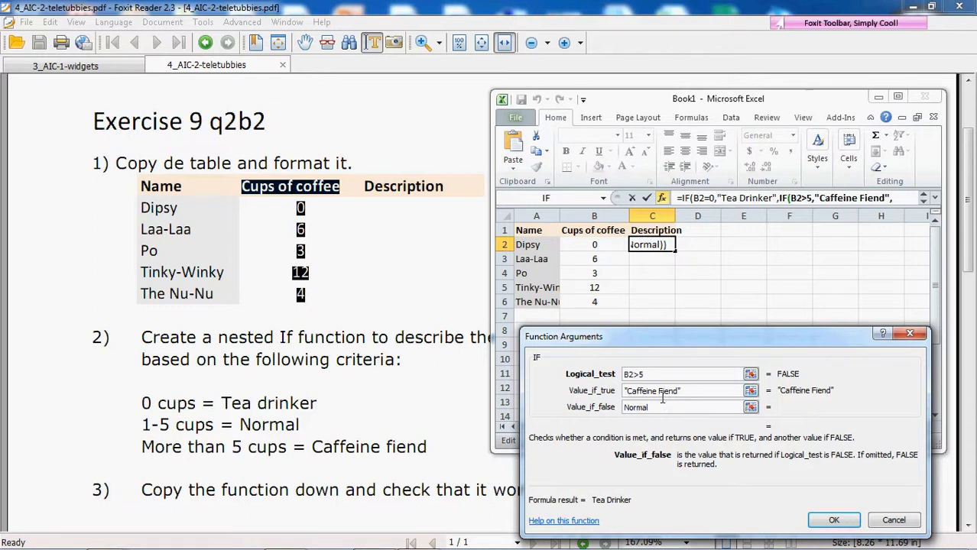
left_click(661, 390)
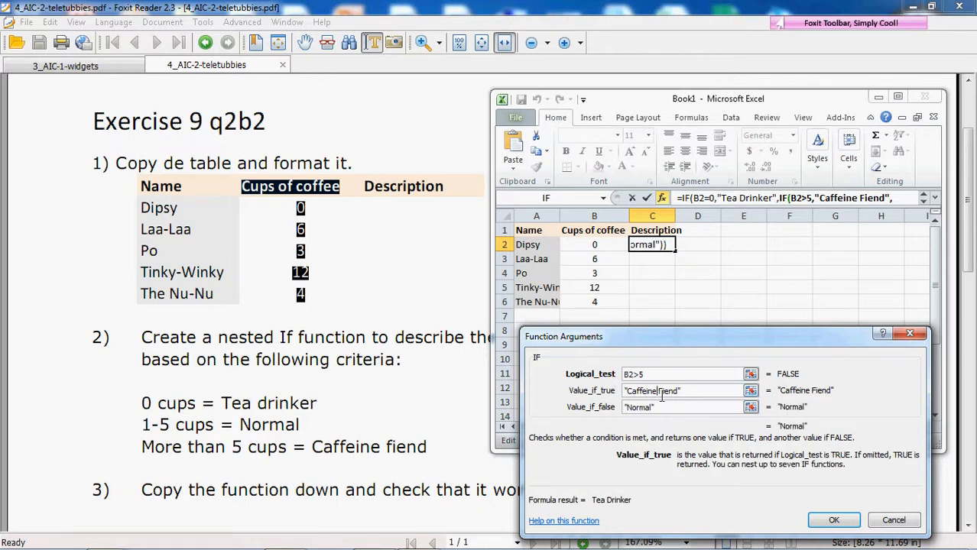
left_click(833, 520)
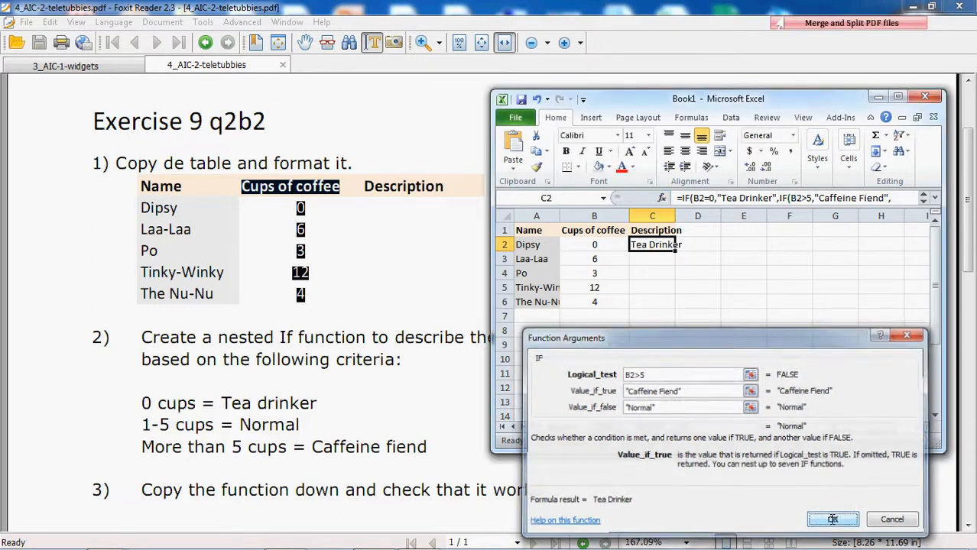
Step: Copy the nested IF function from C2 down to C6 and autofit the width of column C
double_click(676, 252)
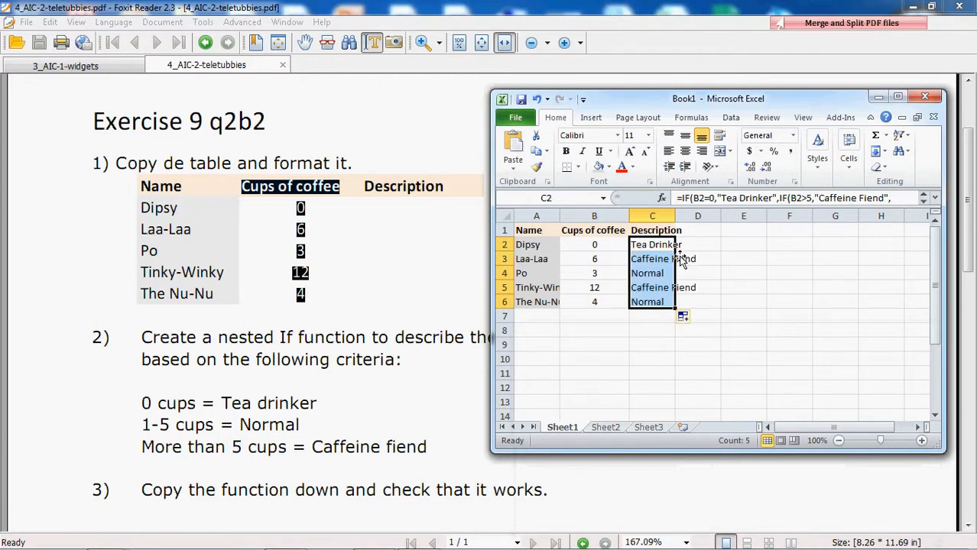
double_click(675, 220)
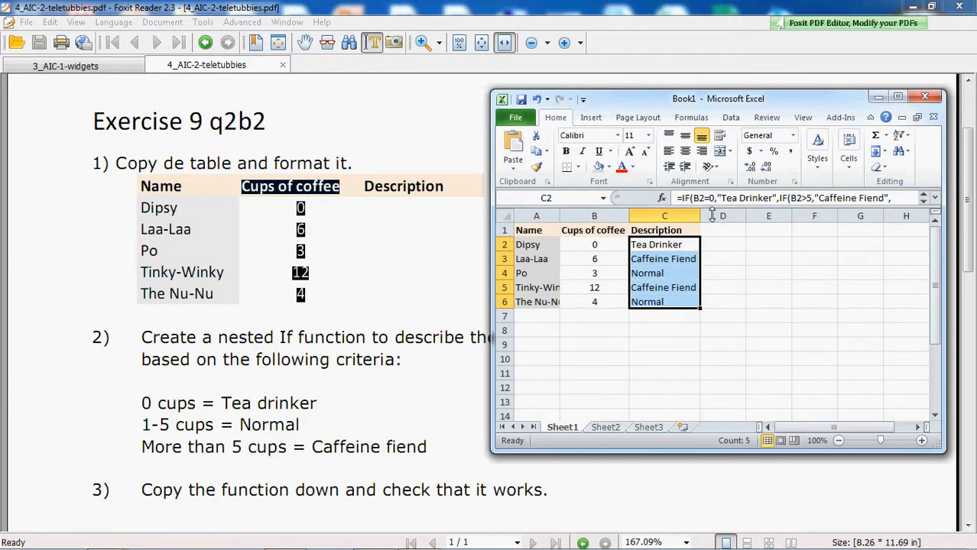
Step: Enlarge the formula bar and widen the workbook window to examine the complete nested IF formula in C2, highlighting its full text
left_click_drag(711, 217, 713, 243)
left_click_drag(498, 224, 448, 224)
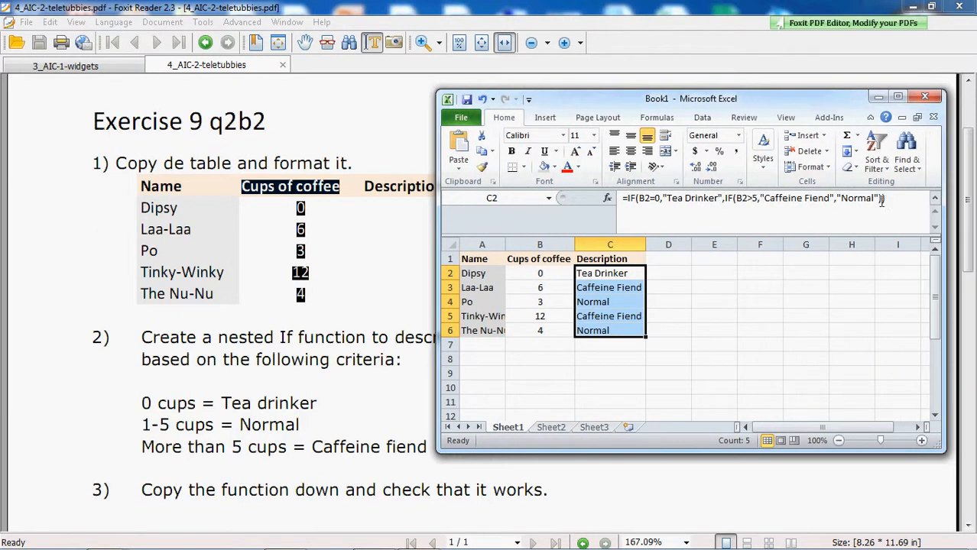
left_click_drag(909, 202, 623, 199)
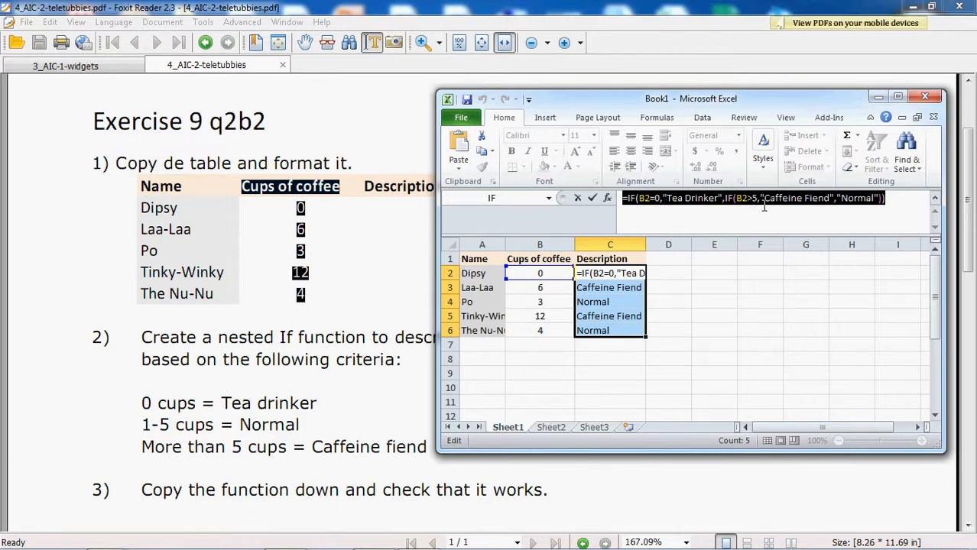
mouse_move(600, 547)
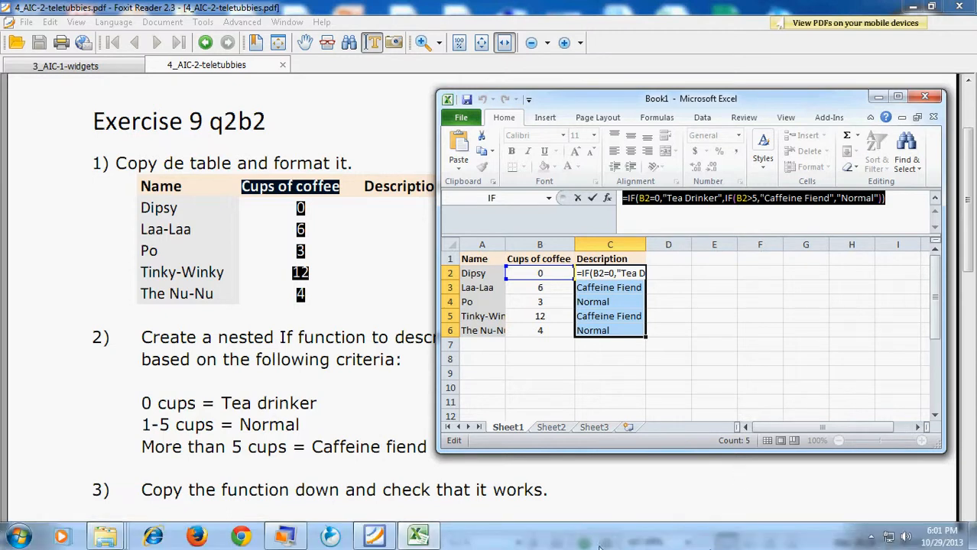